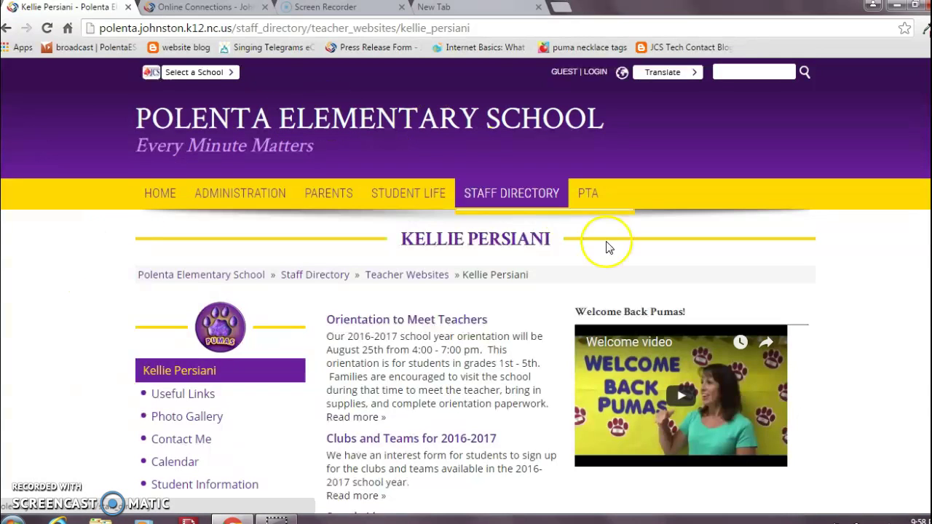
Open YouTube in the new tab and pause the 9-second Example video from your channel
left_click(490, 10)
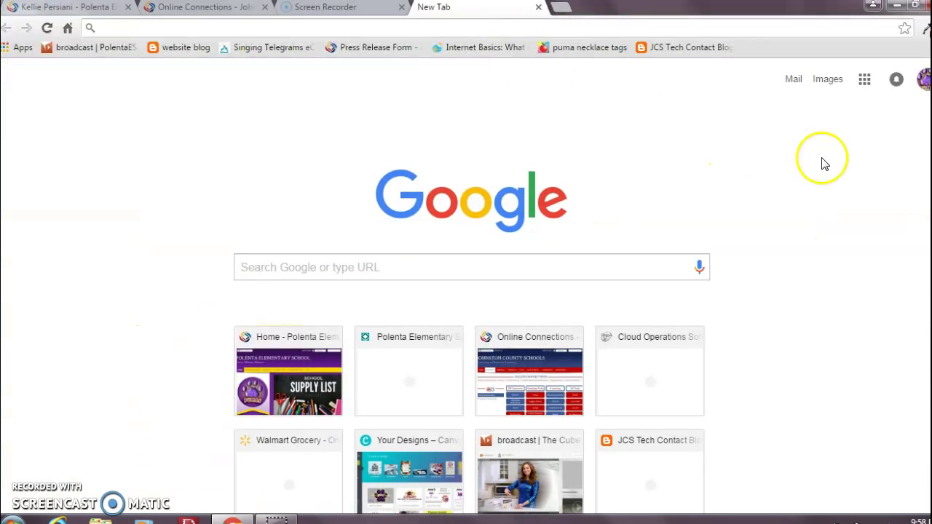
left_click(864, 81)
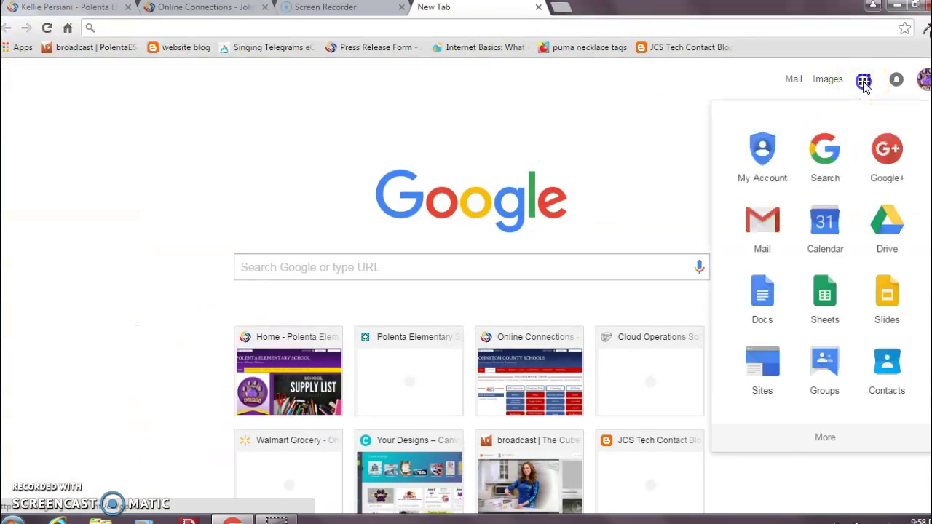
left_click(837, 448)
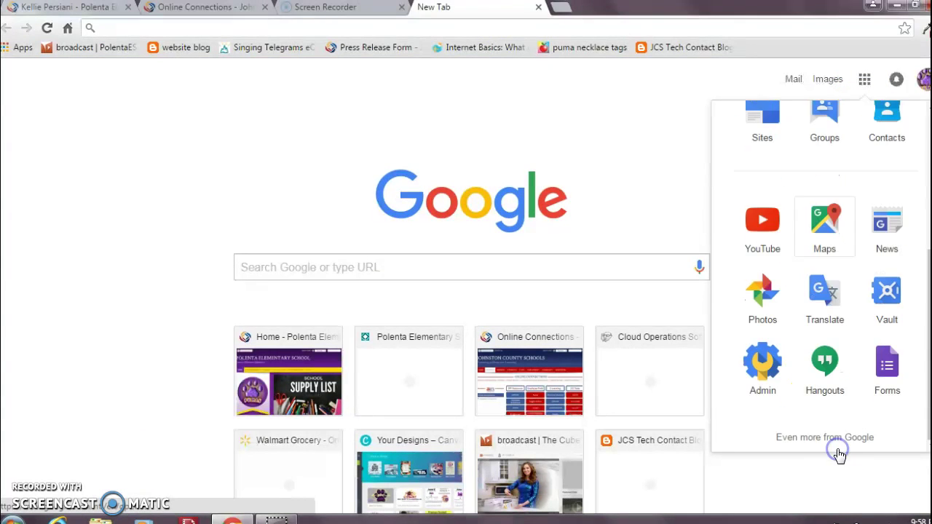
left_click(762, 219)
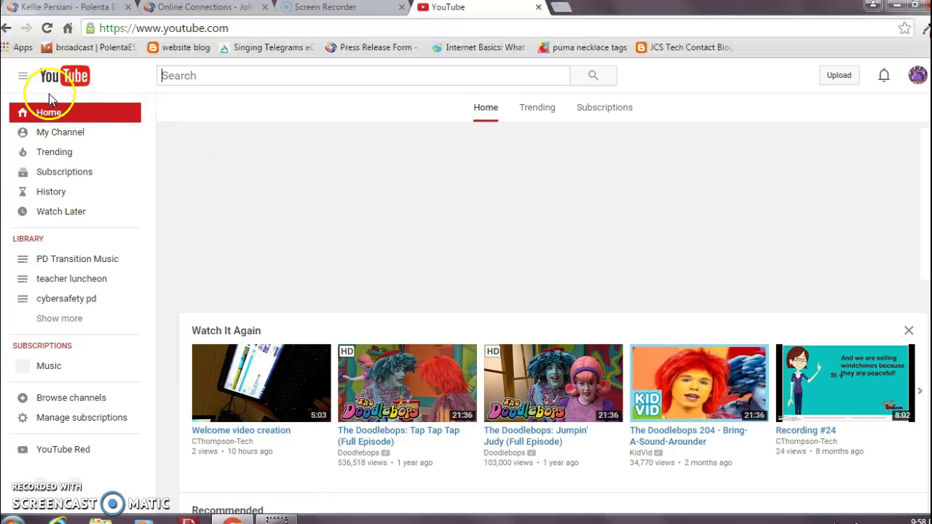
left_click(39, 137)
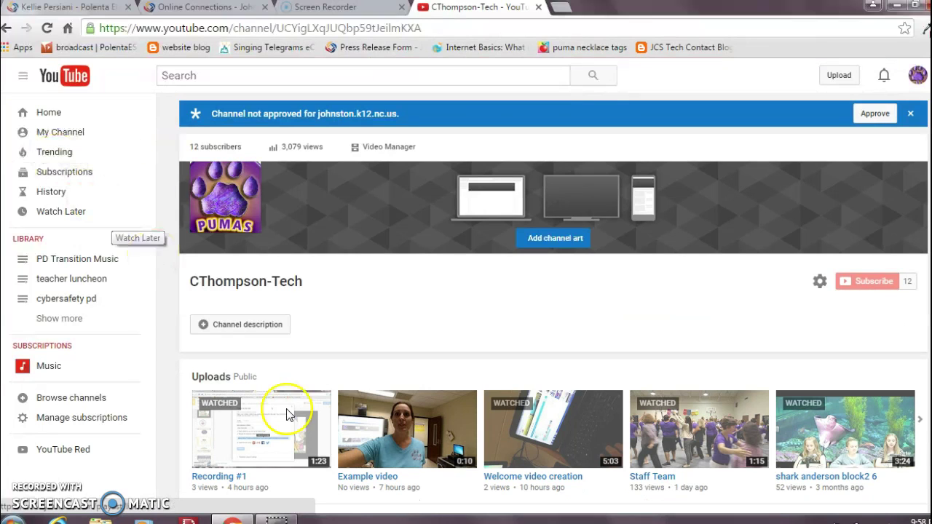
left_click(403, 432)
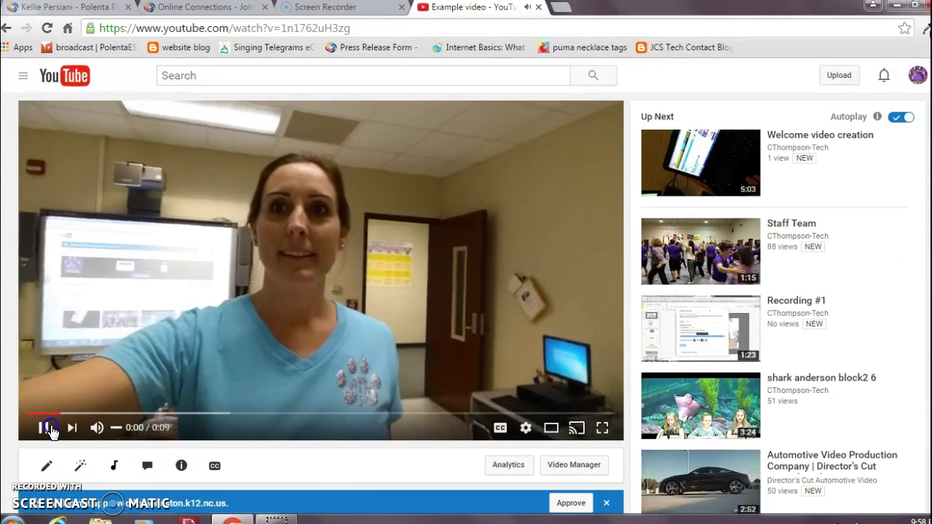
left_click(45, 428)
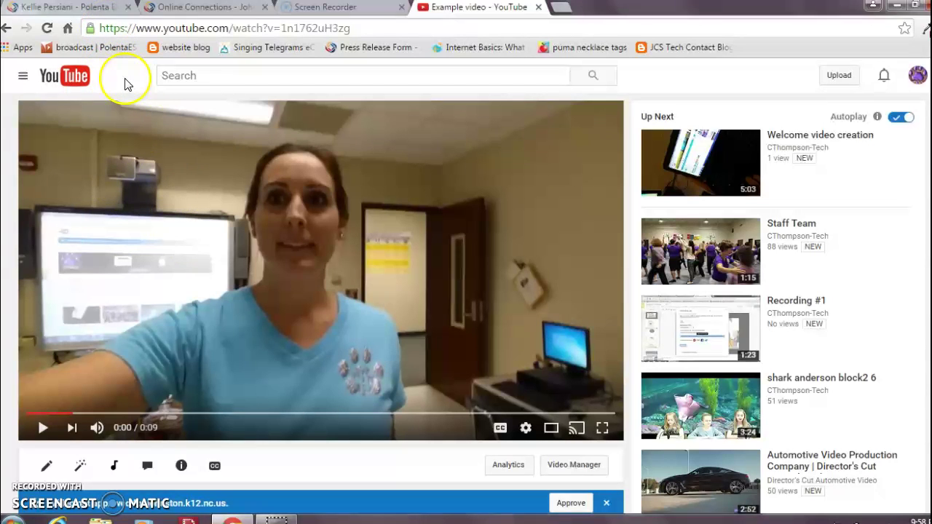
Sign in to the school website with the staff account's username and password
left_click(86, 14)
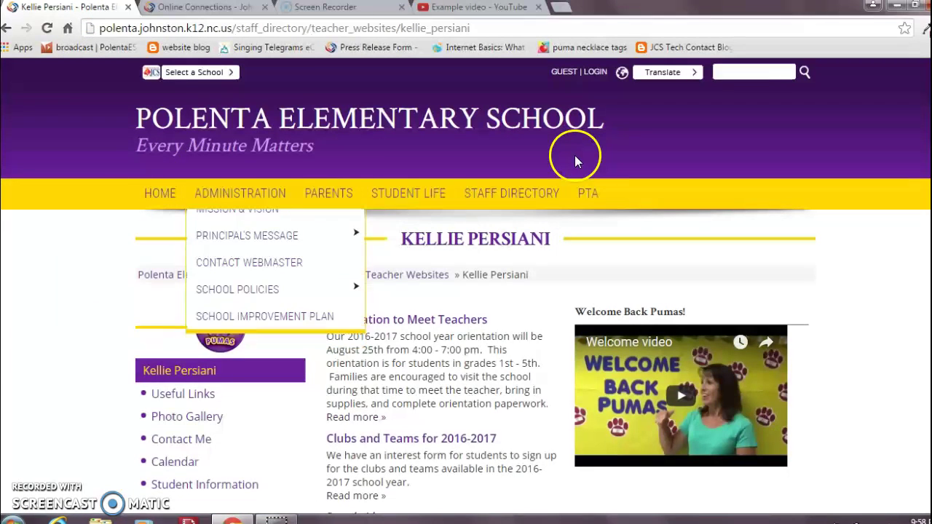
left_click(595, 74)
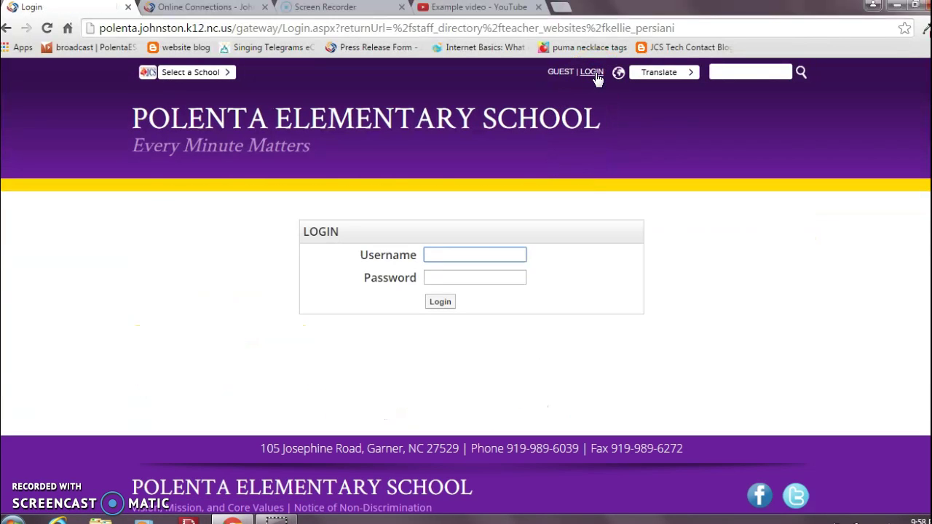
key("Tab")
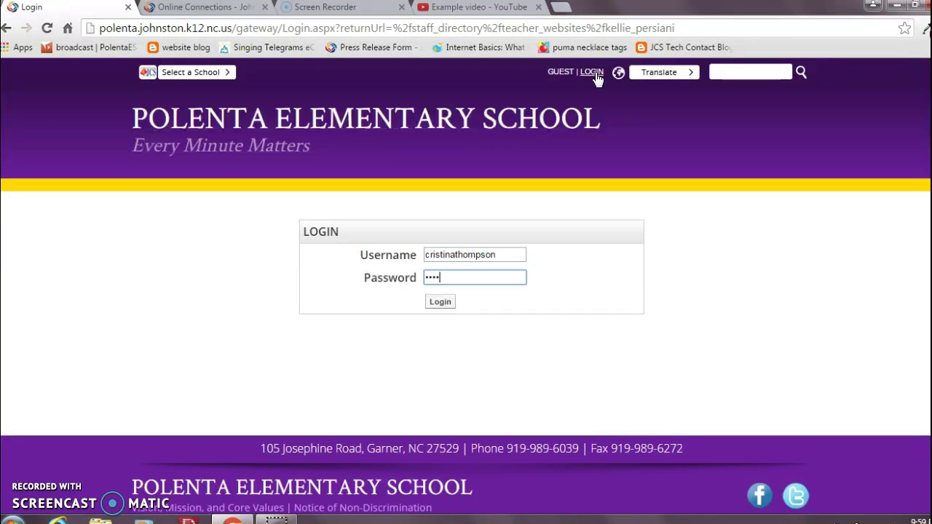
key("Return")
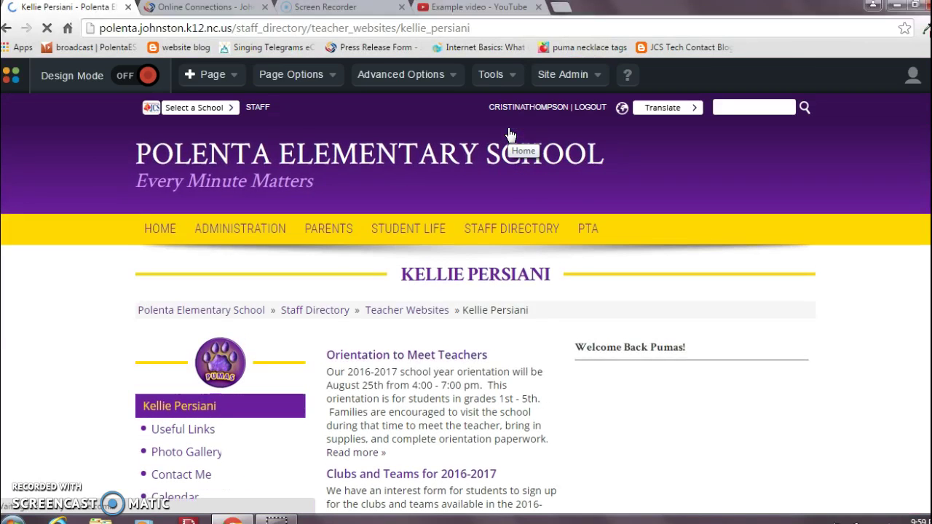
Open AC Stone's page, the first entry under Staff Websites in the Staff Directory
mouse_move(514, 229)
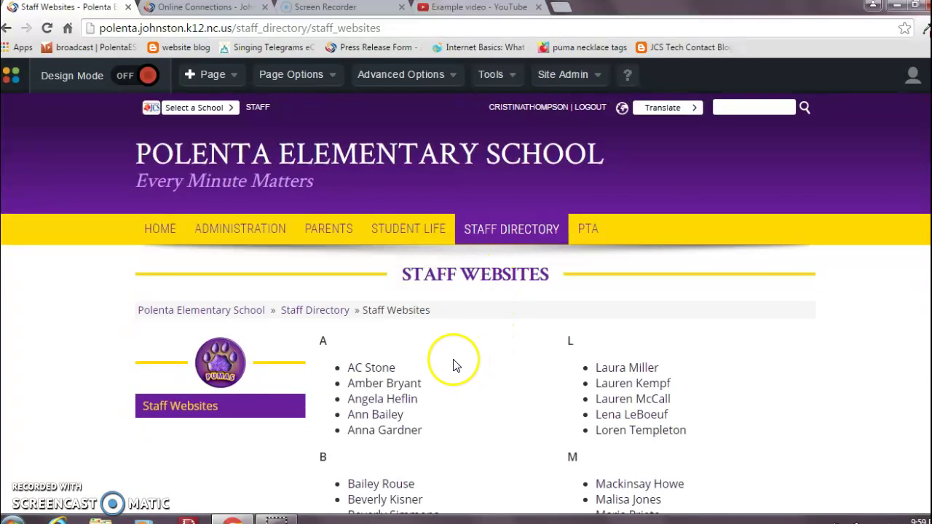
left_click(373, 370)
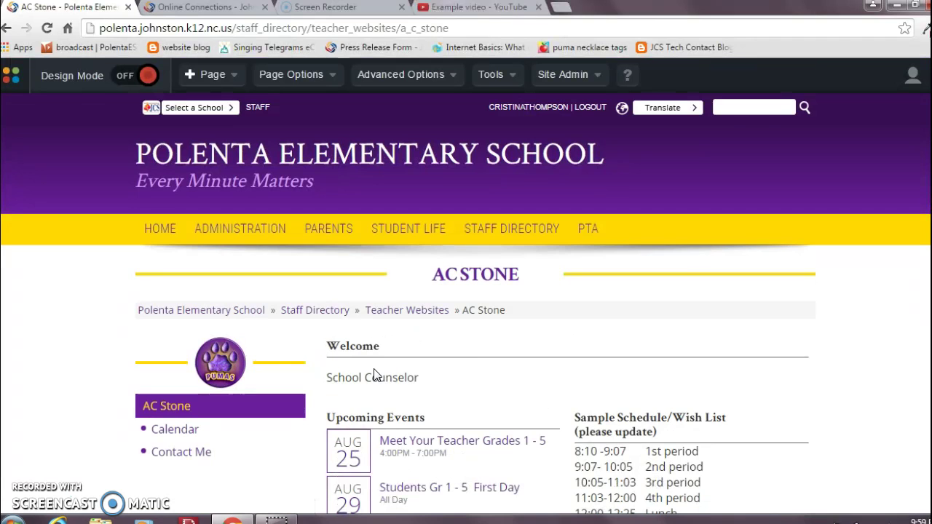
scroll(830, 257, "down", 3)
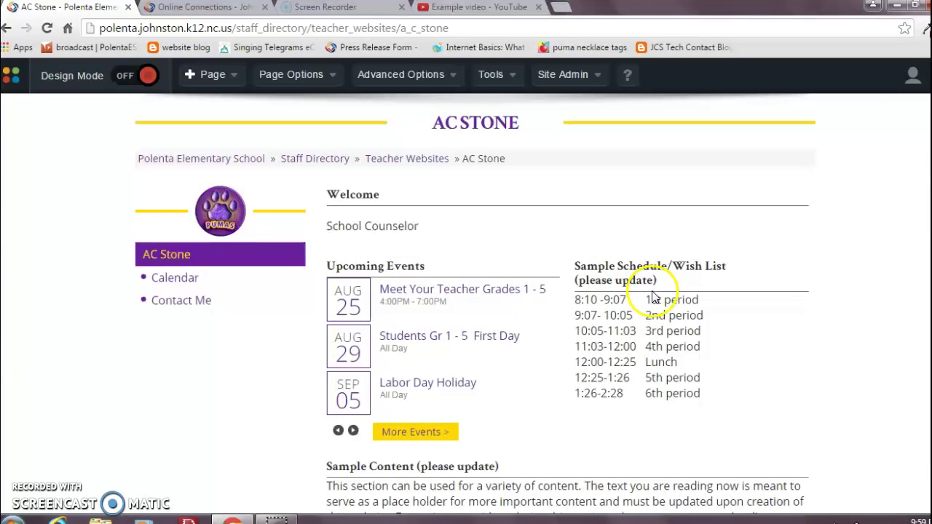
Switch Design Mode on for the AC Stone page, then go back to the Example video tab
left_click(124, 78)
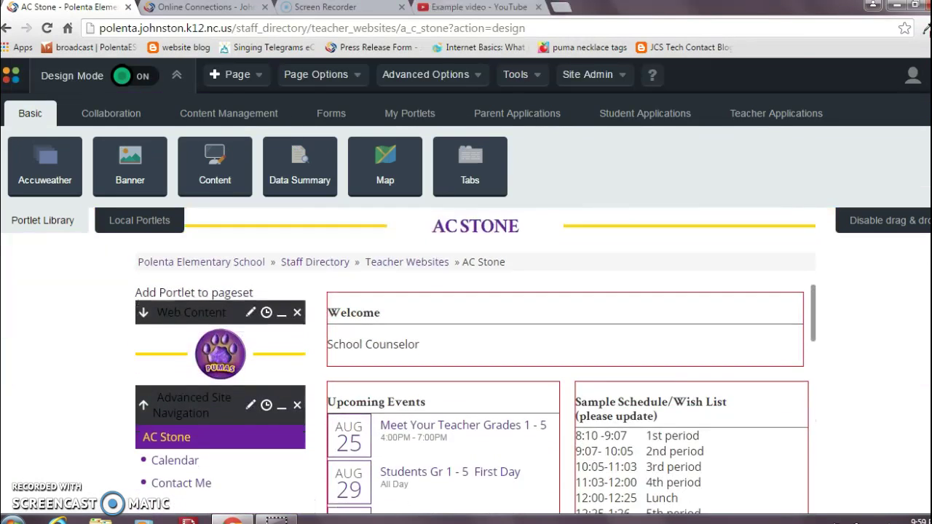
scroll(510, 364, "down", 1)
mouse_move(624, 357)
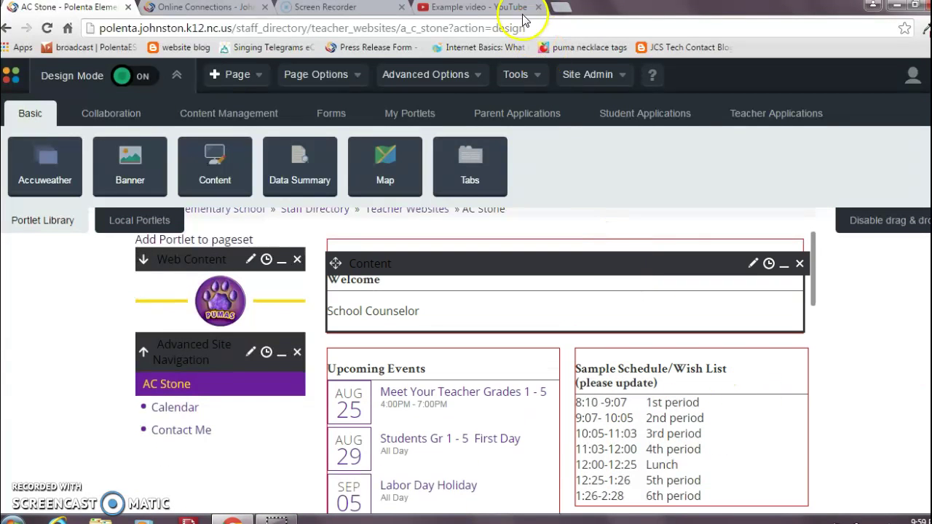
left_click(492, 10)
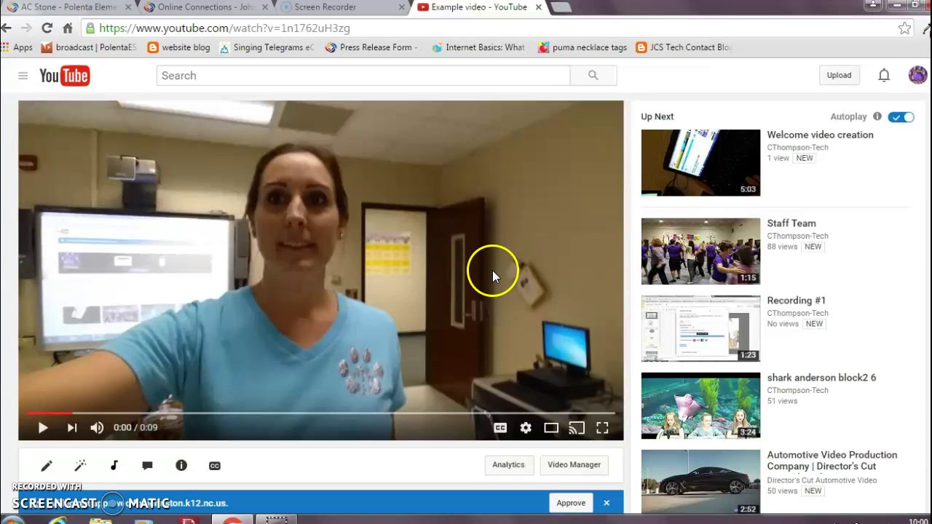
Copy the Example video's iframe embed code from Share > Embed, then return to the AC Stone tab
scroll(585, 255, "down", 3)
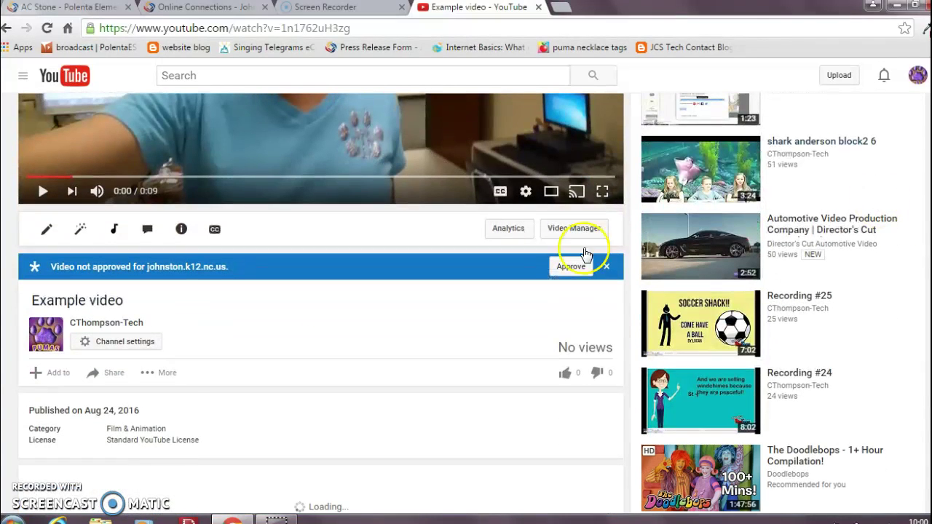
left_click(109, 374)
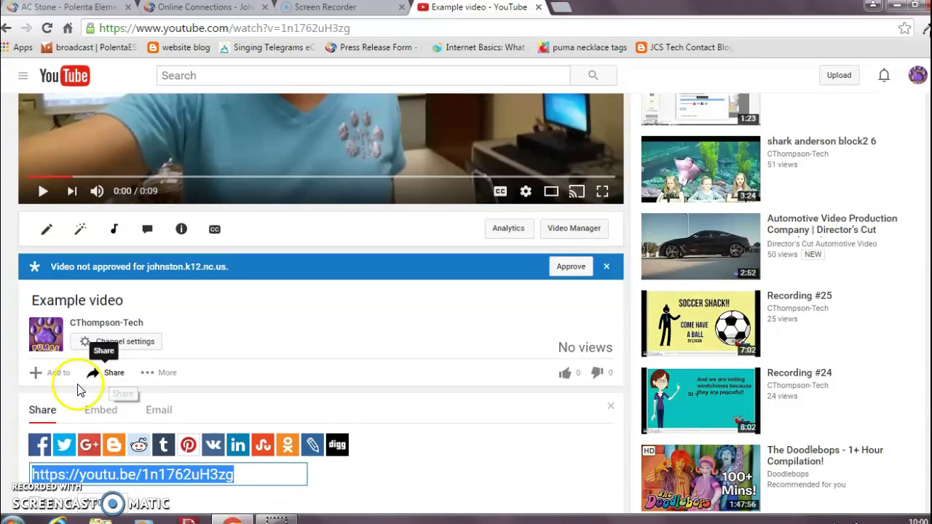
left_click(101, 410)
key("ctrl+c")
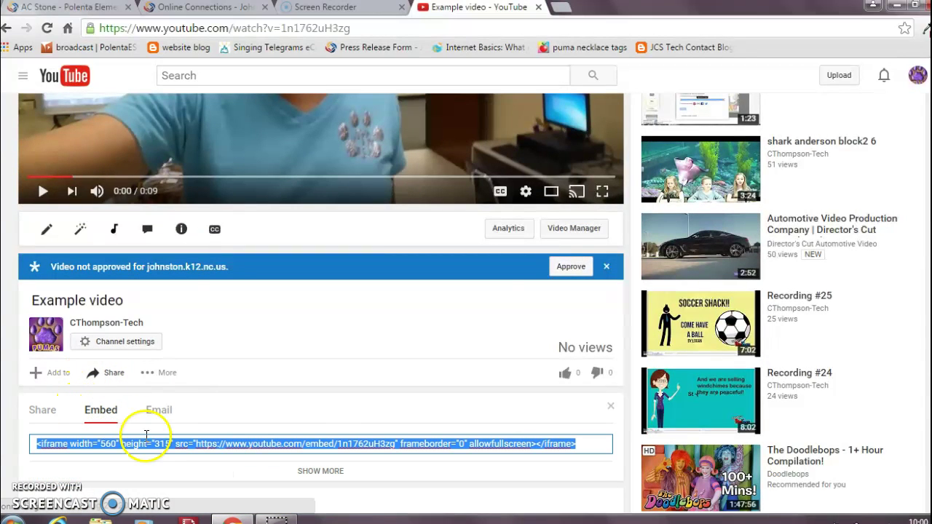
right_click(156, 442)
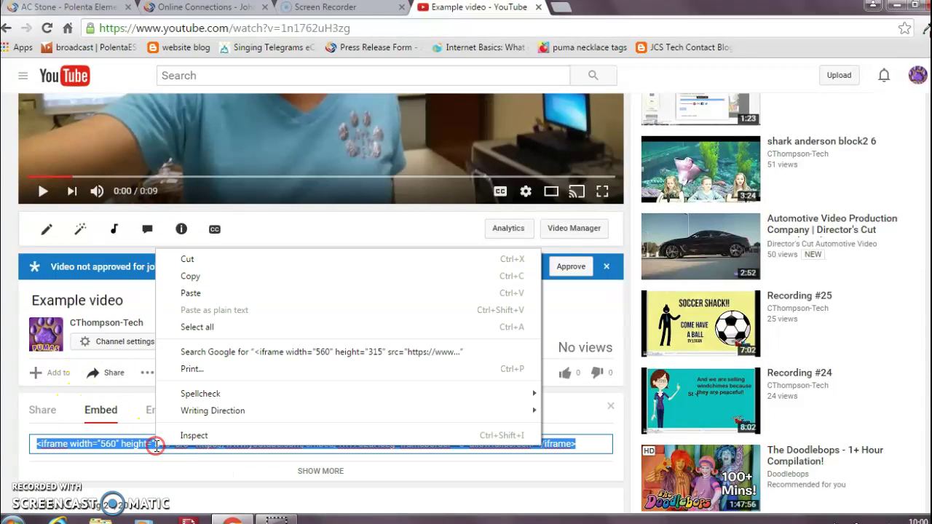
left_click(191, 278)
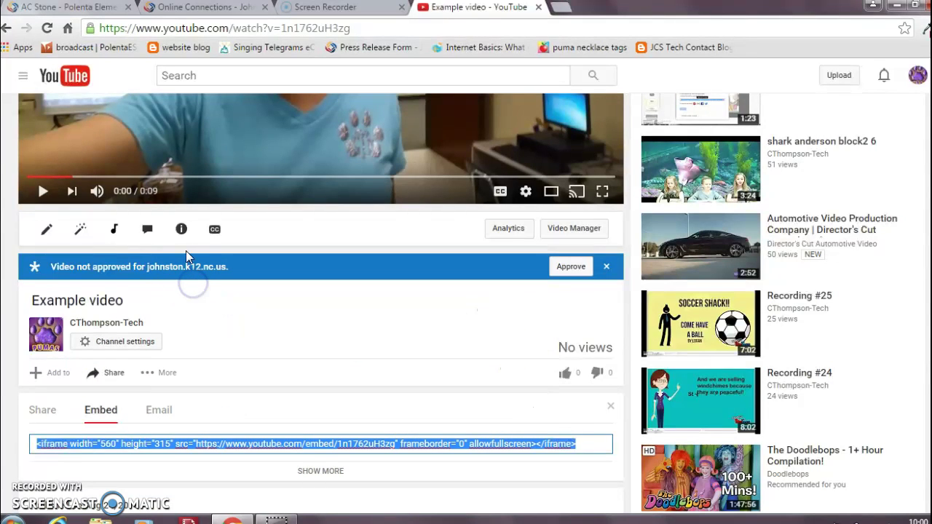
left_click(68, 10)
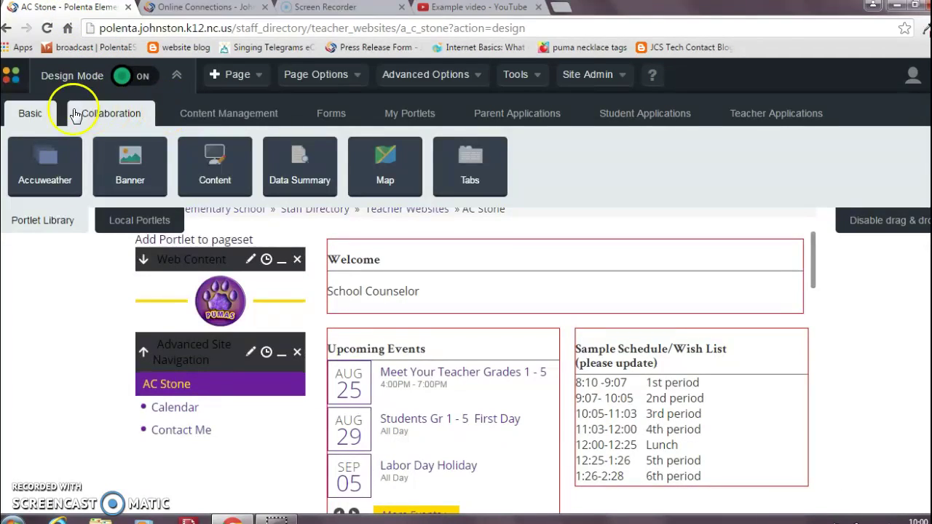
Drag a Web Content portlet from Content Management above the Sample Schedule/Wish List box
left_click(230, 115)
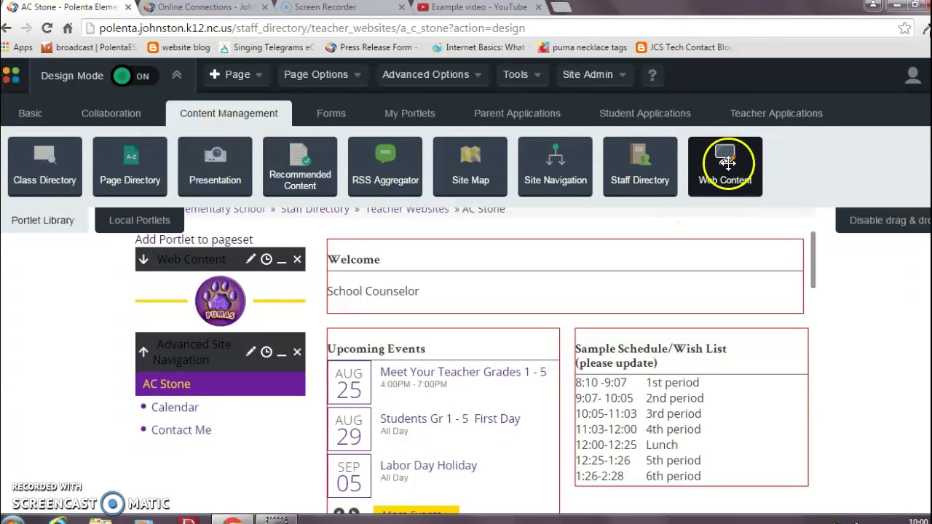
left_click_drag(727, 163, 695, 354)
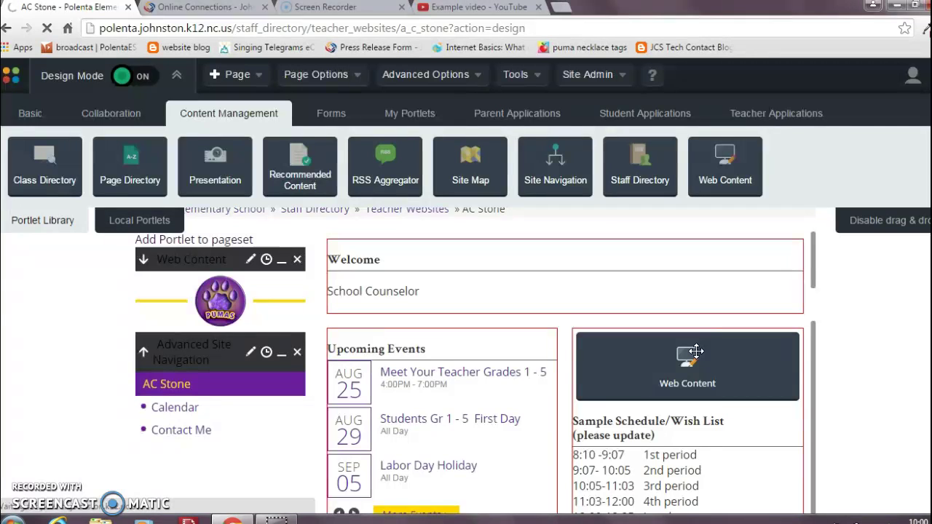
left_click_drag(696, 352, 696, 350)
left_click(697, 348)
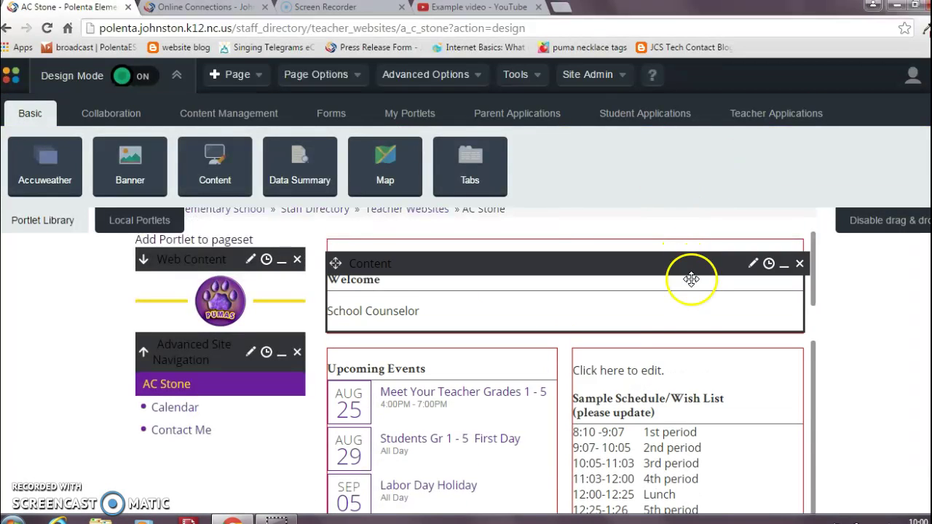
mouse_move(624, 378)
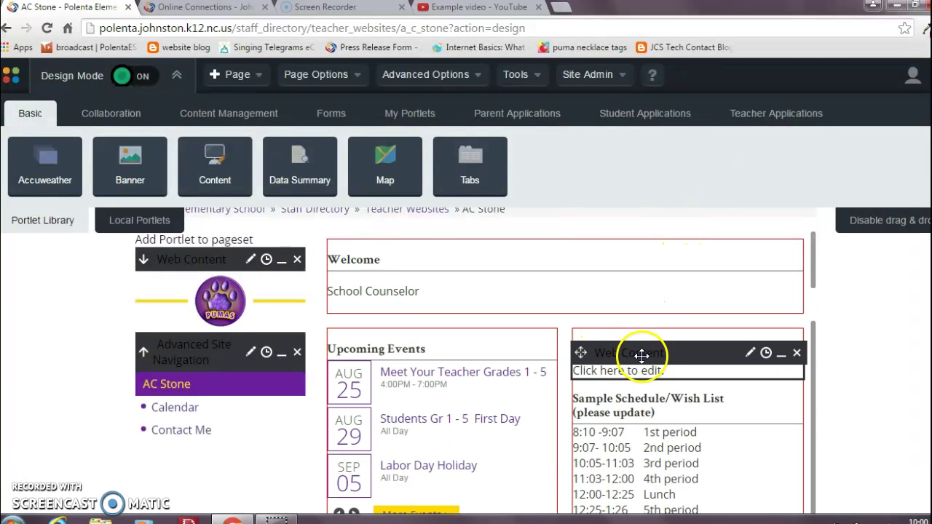
Paste the copied YouTube iframe code into the Web Content box's HTML source
left_click(751, 355)
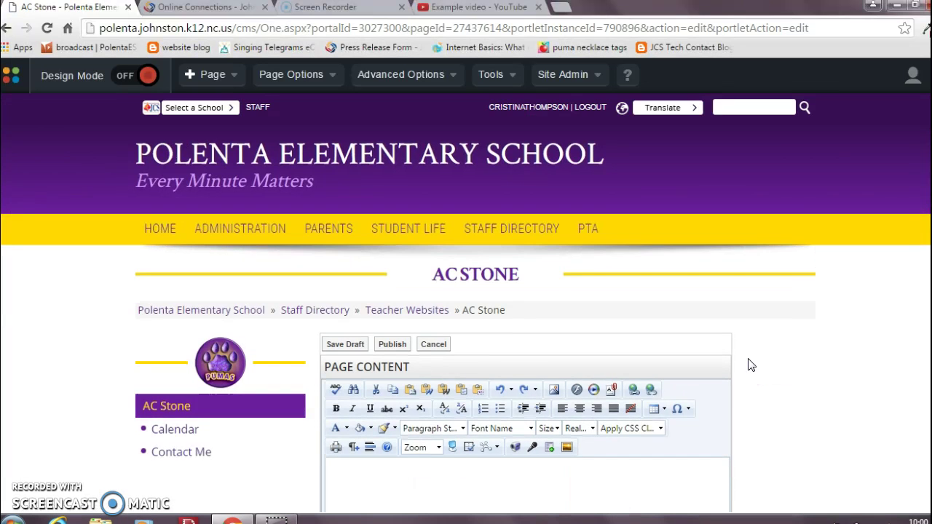
scroll(466, 291, "down", 4)
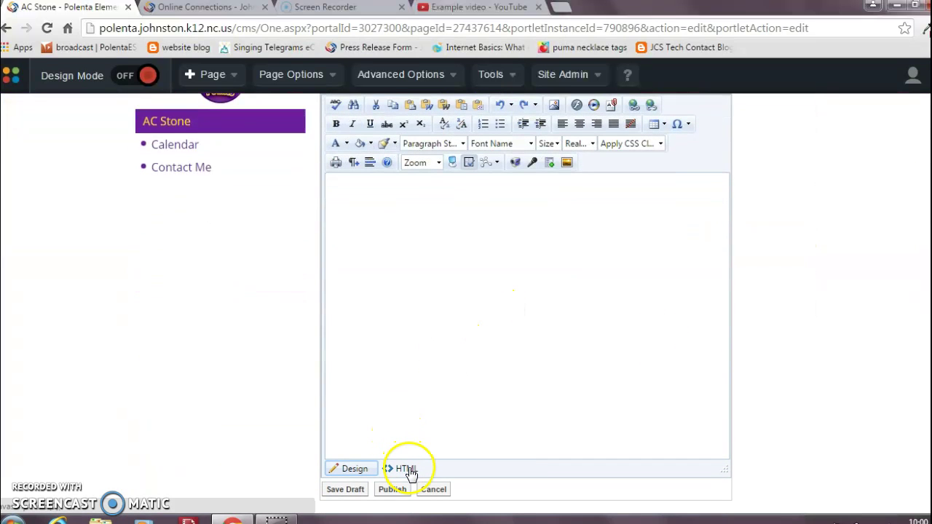
left_click(410, 472)
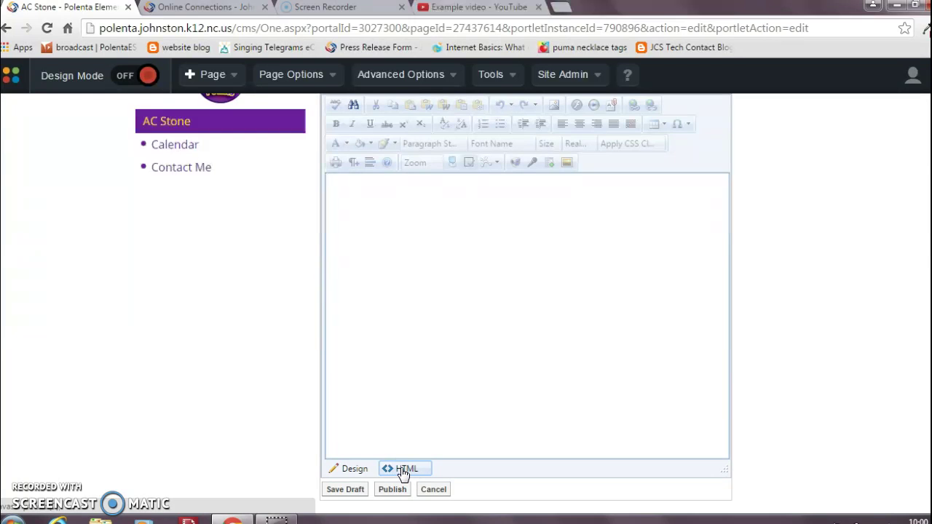
left_click(433, 278)
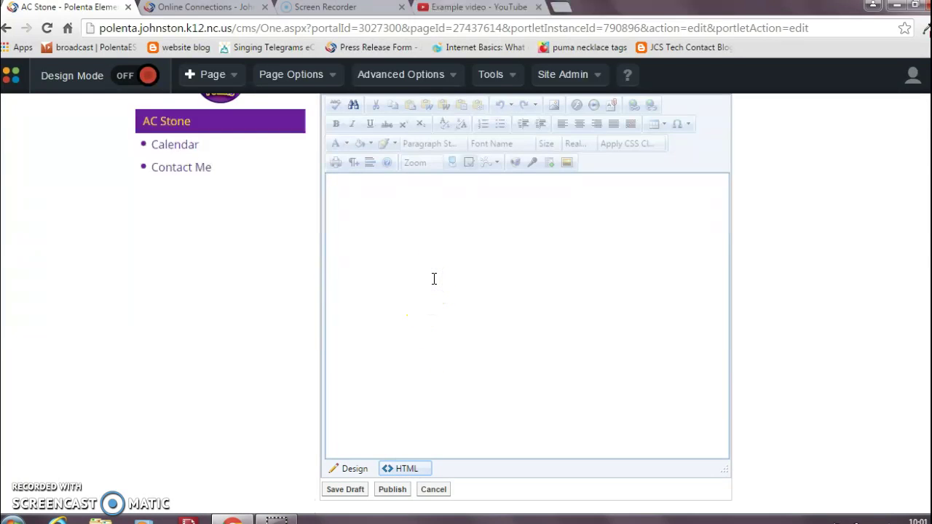
key("ctrl+v")
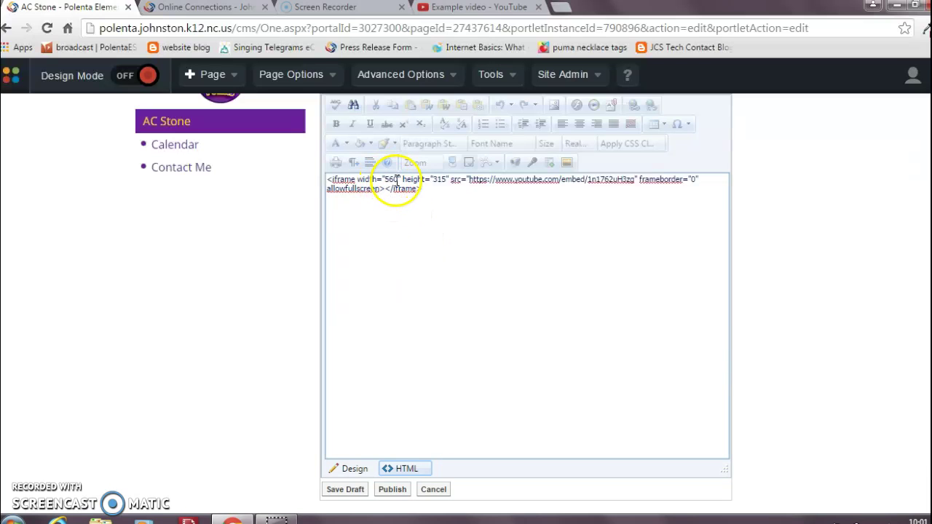
Change the iframe width from 560 to 300 and height from 315 to 200, then publish
left_click(398, 179)
key("BackSpace")
key("BackSpace")
key("BackSpace")
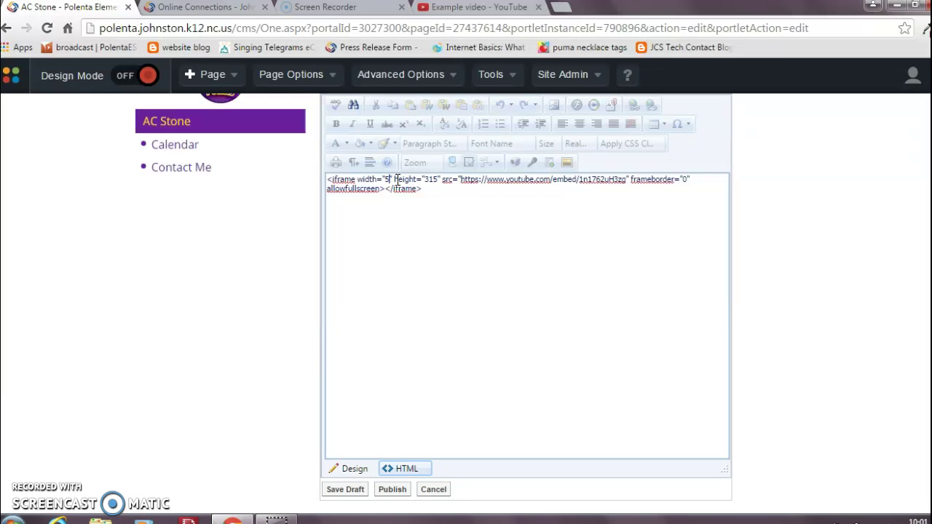
type("300")
key("Right")
key("Right")
key("Right")
key("Right")
key("Right")
key("Right")
key("Right")
key("Right")
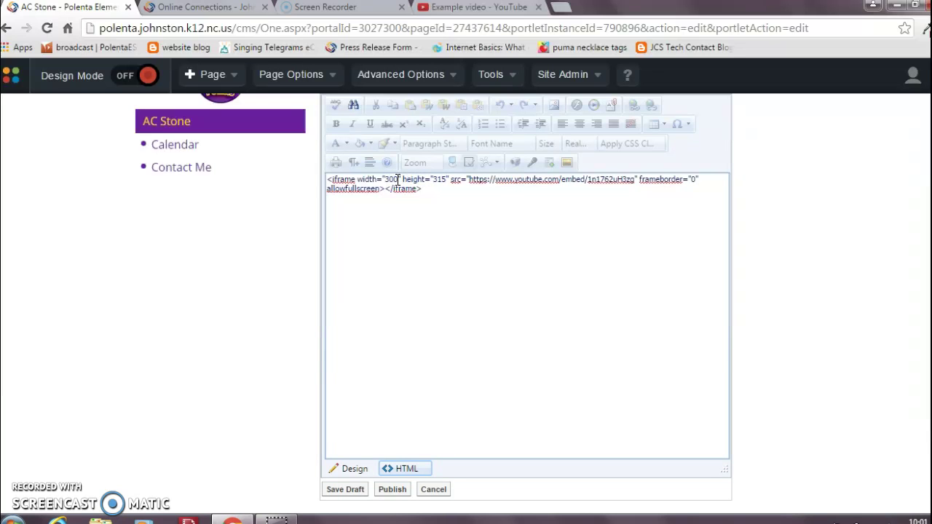
key("BackSpace")
key("BackSpace")
key("BackSpace")
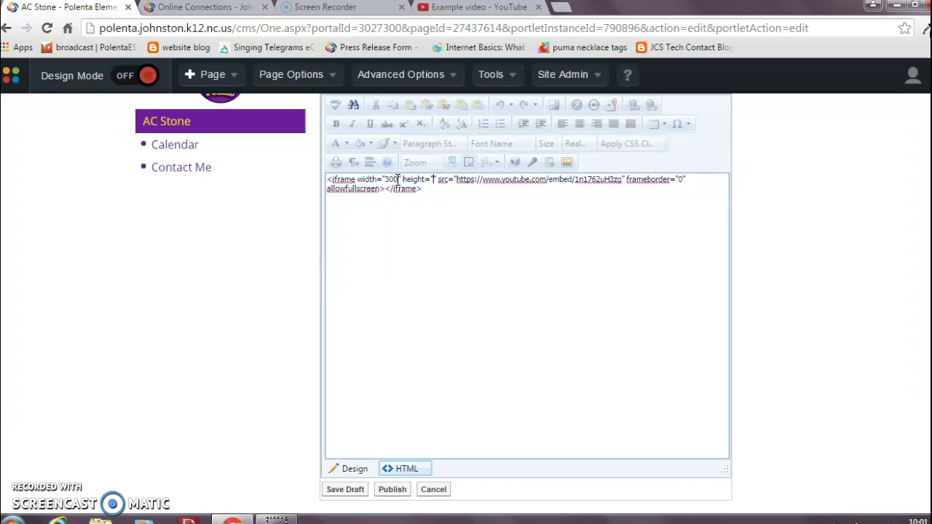
type("200")
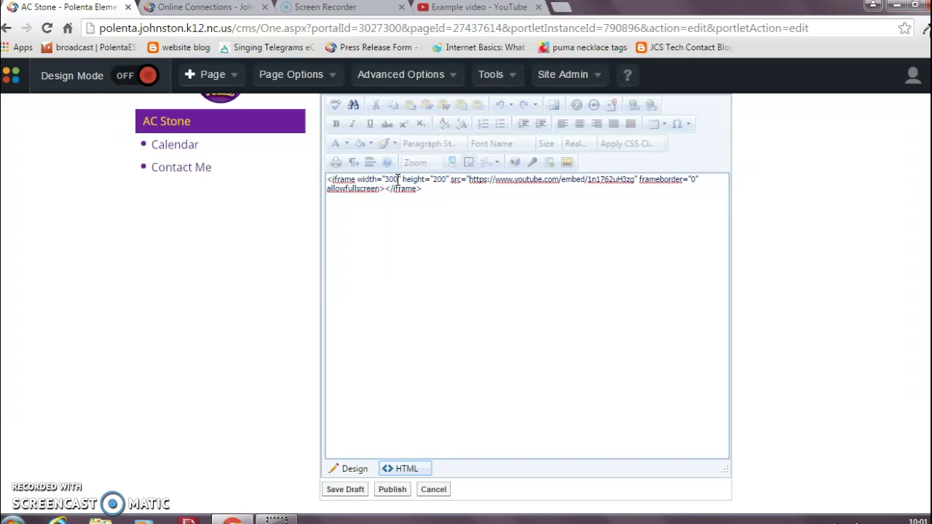
left_click(453, 297)
left_click(396, 491)
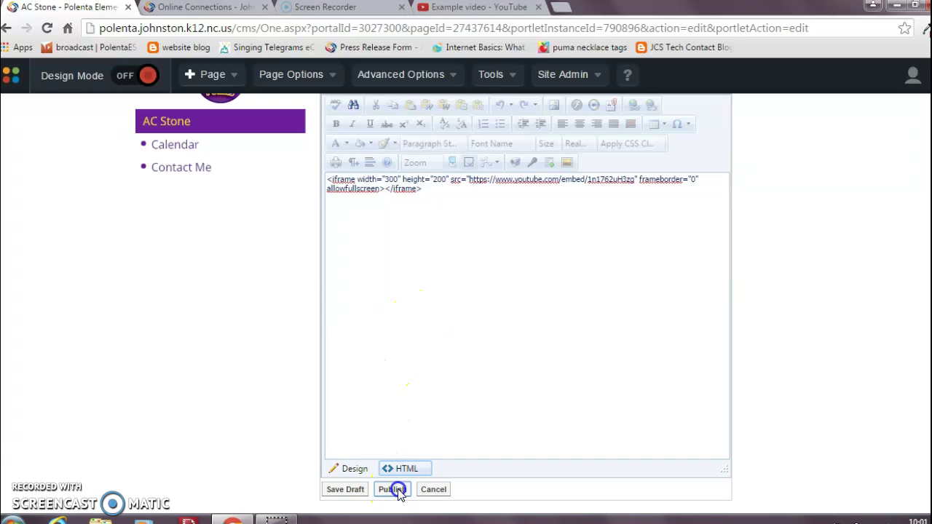